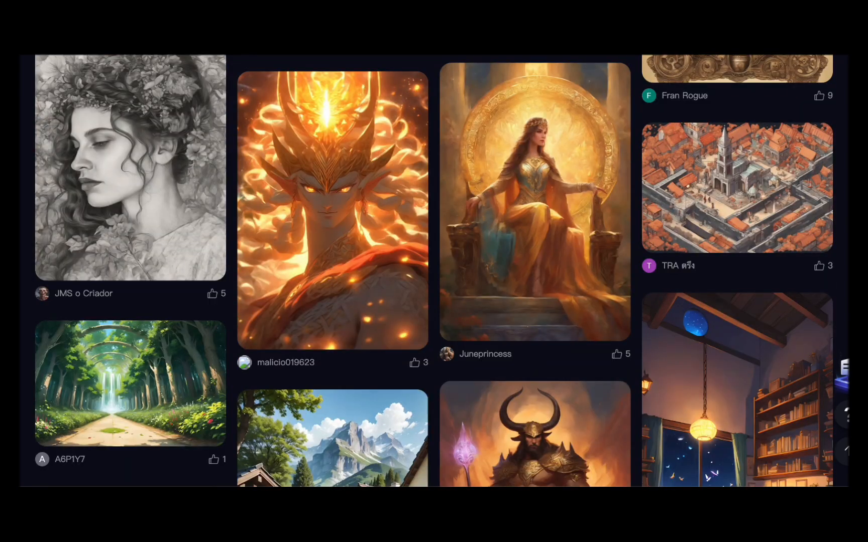
Step: Browse the community gallery of AI-generated artworks
scroll(433, 271, down, 7)
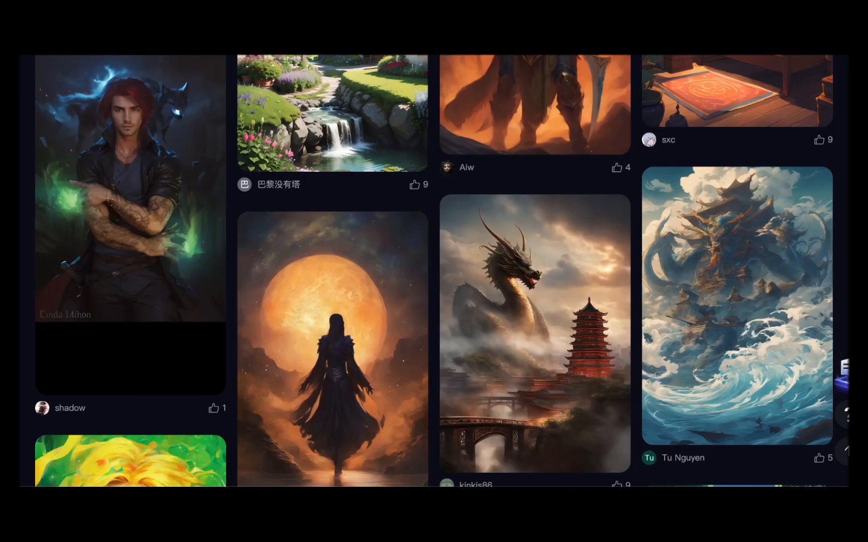
scroll(434, 272, down, 5)
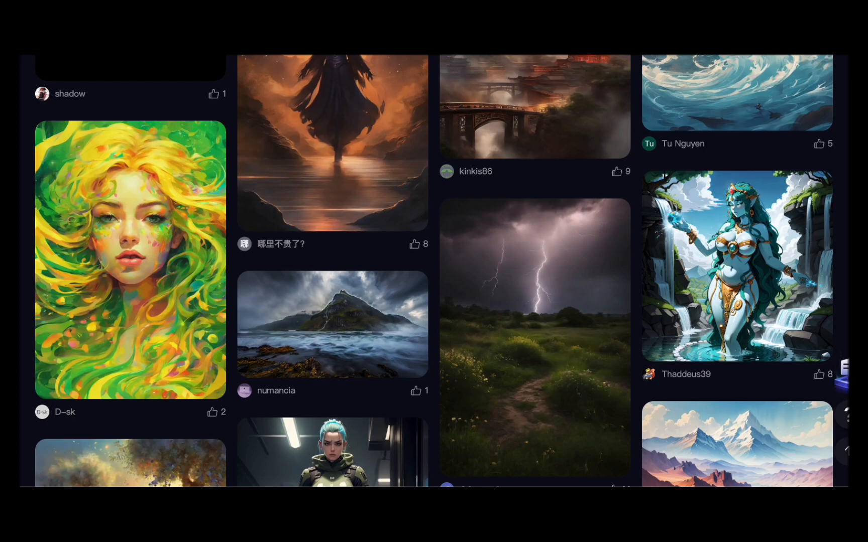
scroll(434, 271, down, 8)
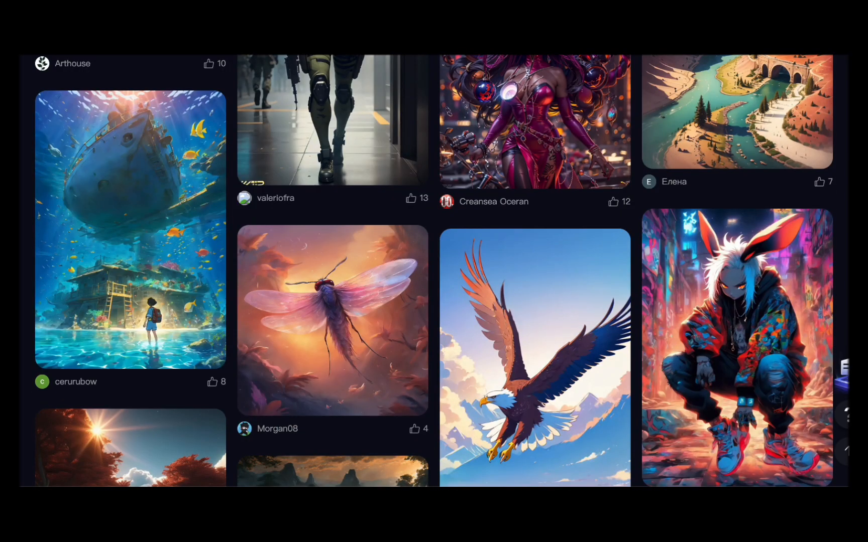
scroll(434, 271, down, 8)
scroll(434, 271, down, 5)
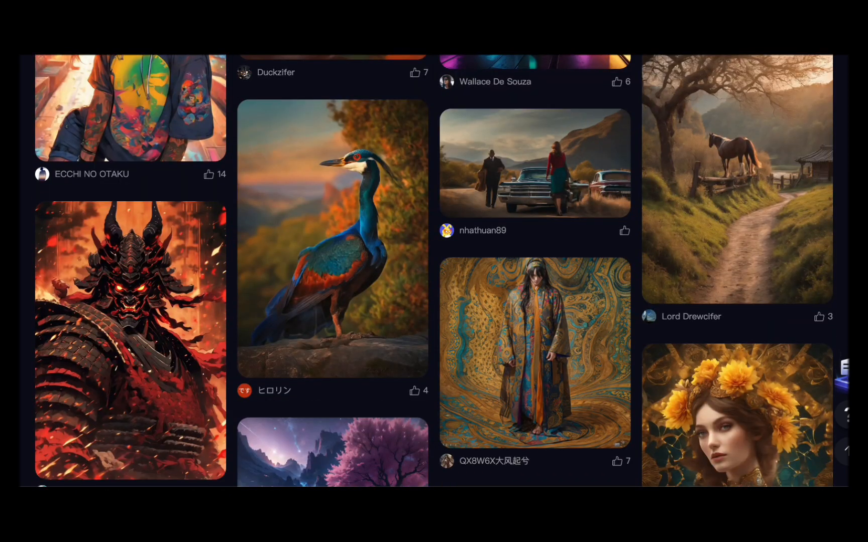
scroll(433, 271, down, 8)
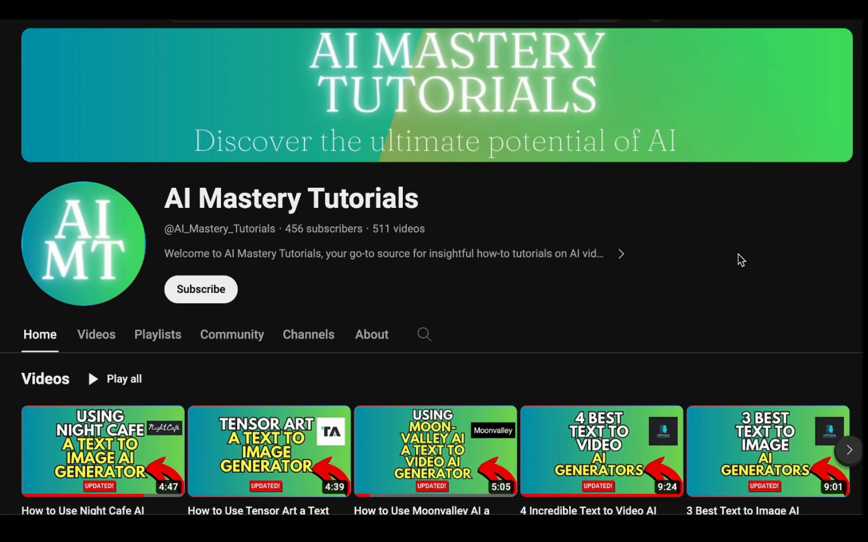
Step: Look through the video list of the AI Mastery Tutorials channel on YouTube
scroll(739, 259, down, 2)
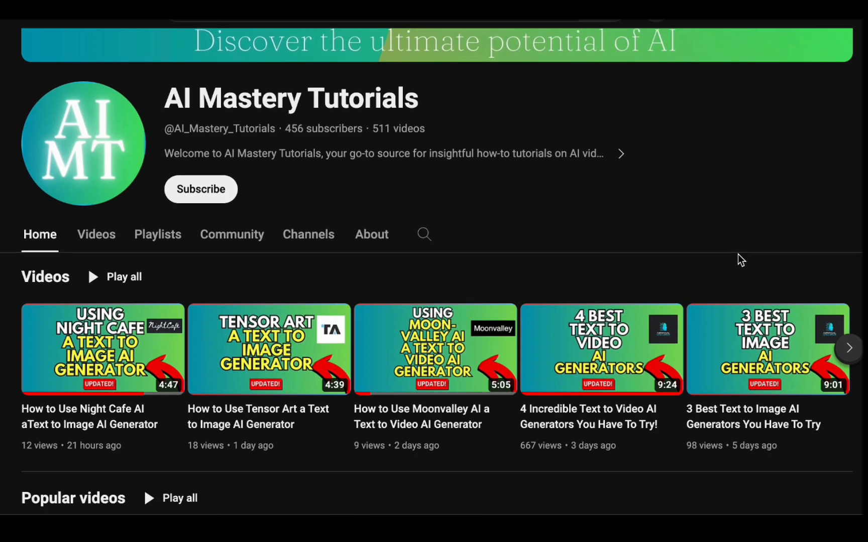
click(96, 232)
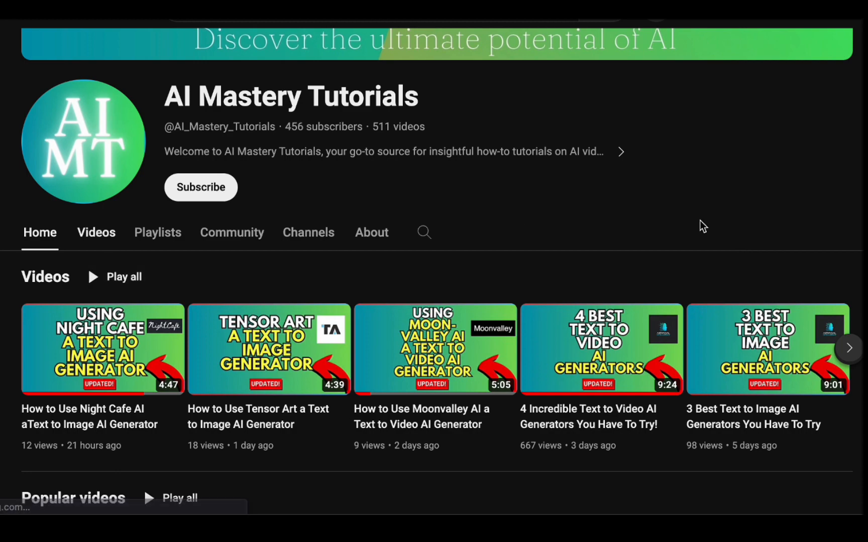
scroll(664, 241, down, 1)
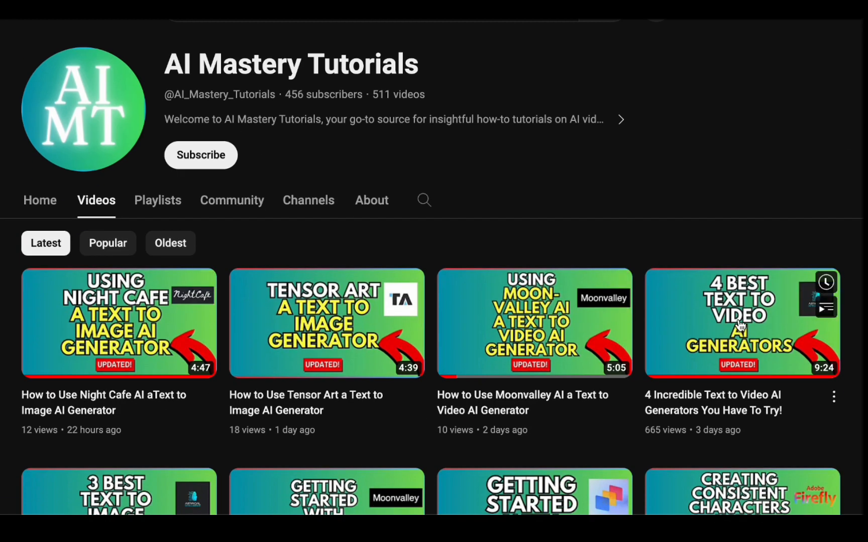
scroll(712, 329, down, 5)
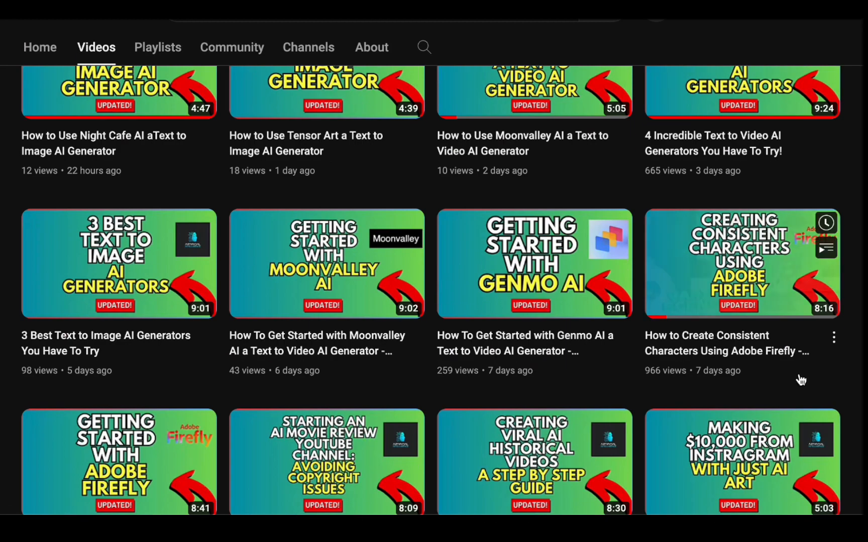
scroll(799, 378, down, 3)
scroll(801, 379, down, 2)
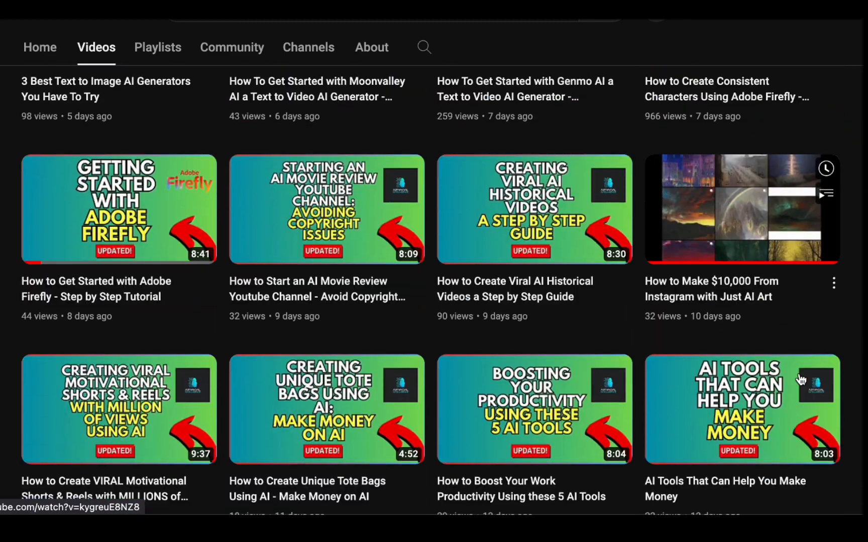
scroll(799, 372, up, 15)
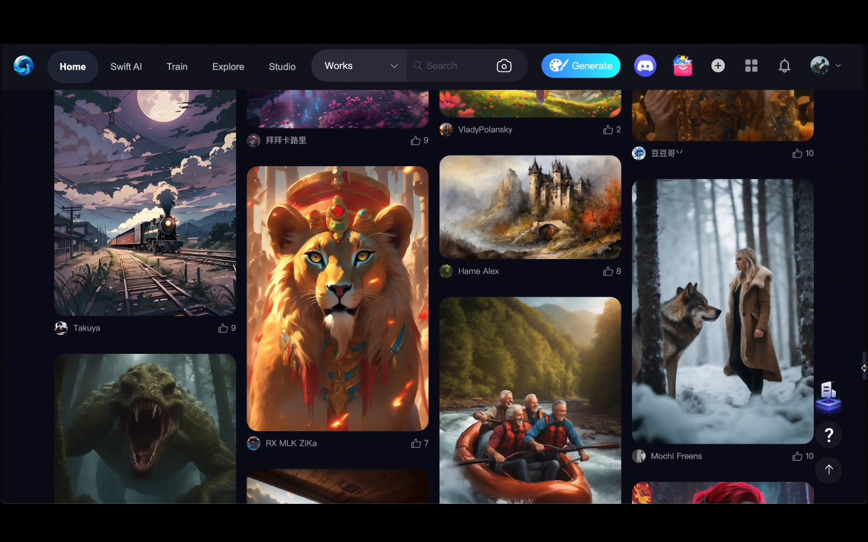
Step: Switch to SeaArt and examine the recommended artworks in the home gallery, including the prompts attached to them
drag(864, 368, 864, 49)
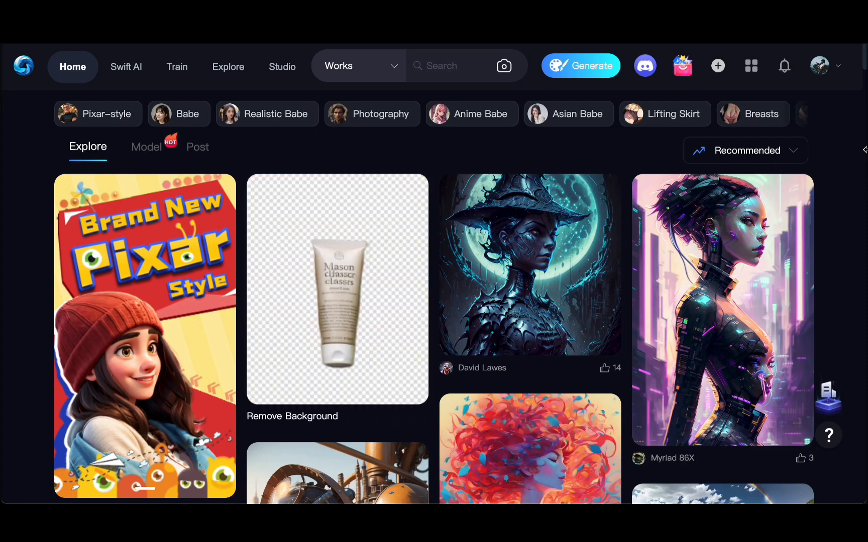
scroll(769, 178, down, 2)
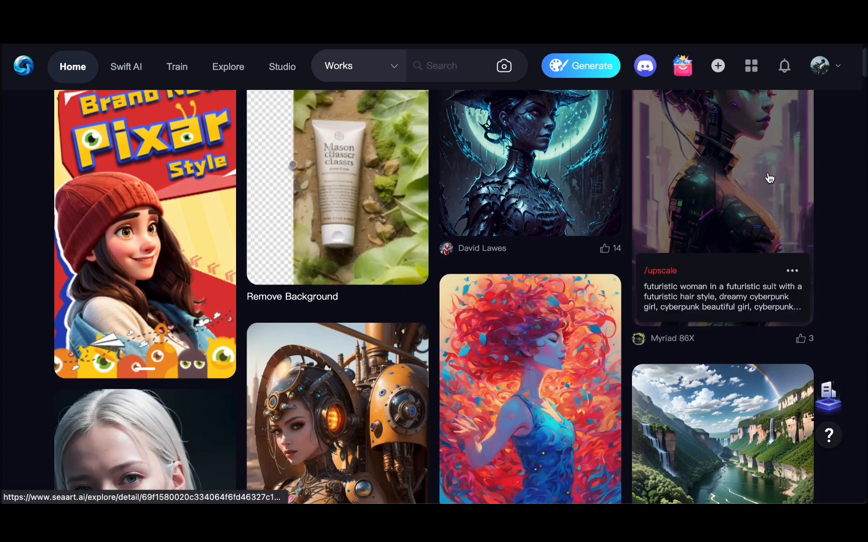
scroll(769, 178, down, 3)
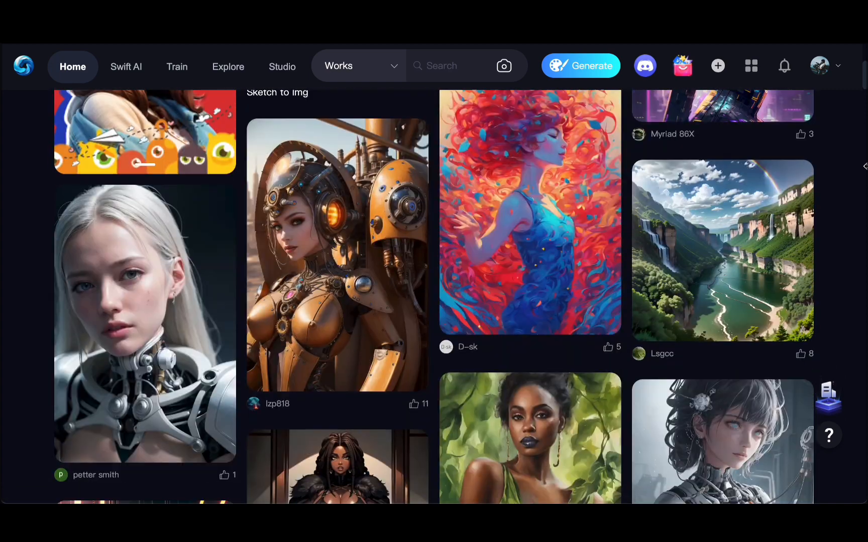
mouse_move(743, 252)
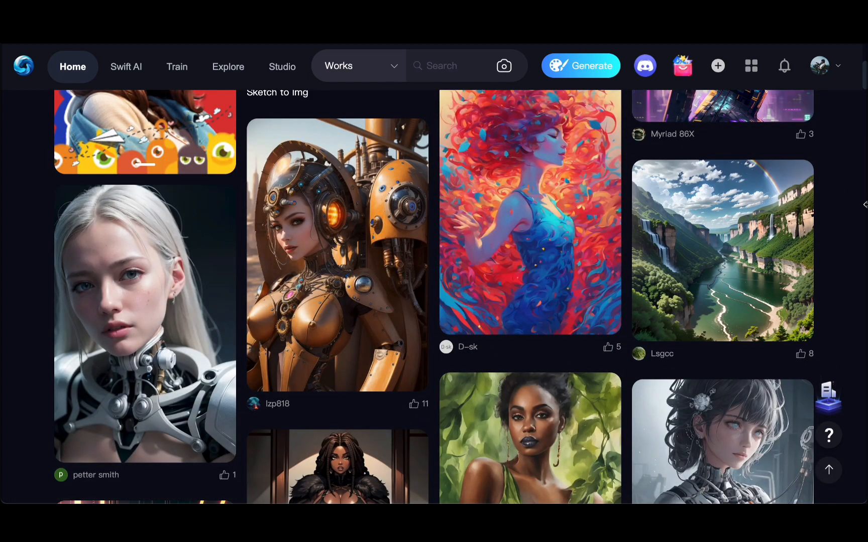
scroll(863, 208, up, 6)
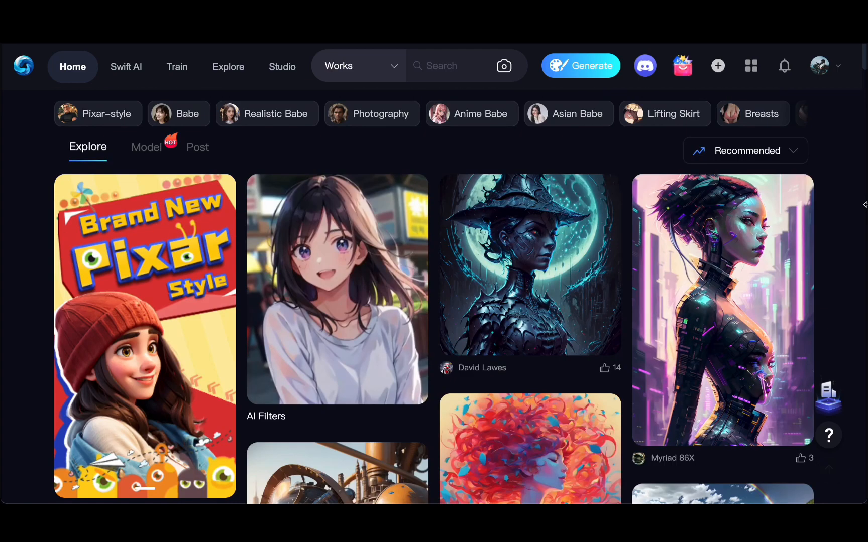
scroll(861, 215, down, 8)
scroll(862, 214, down, 5)
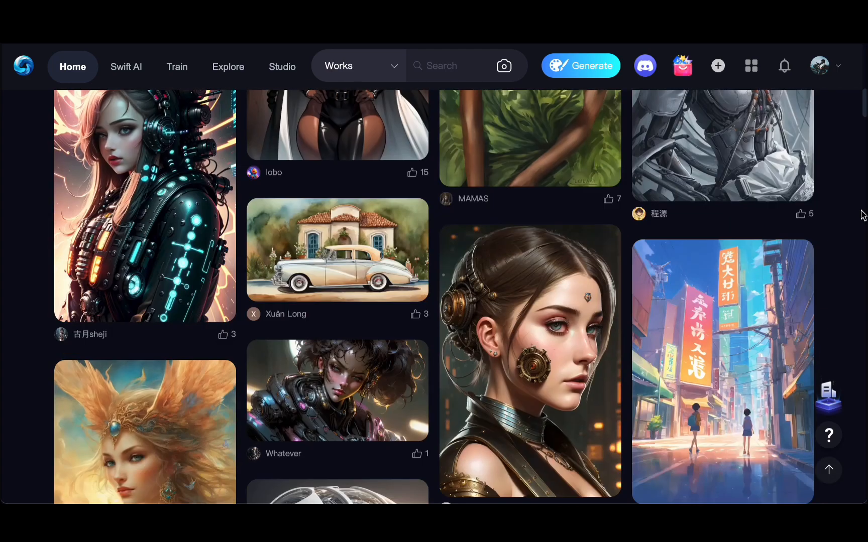
mouse_move(782, 327)
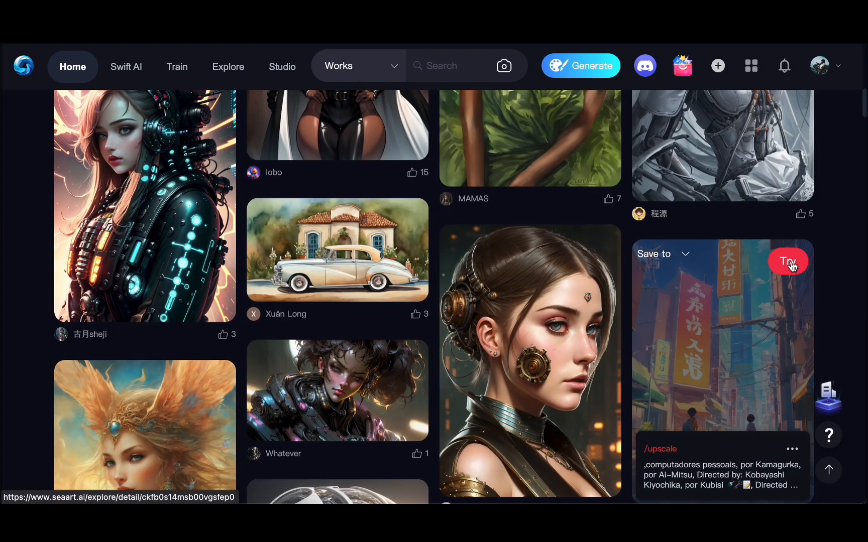
scroll(573, 264, down, 2)
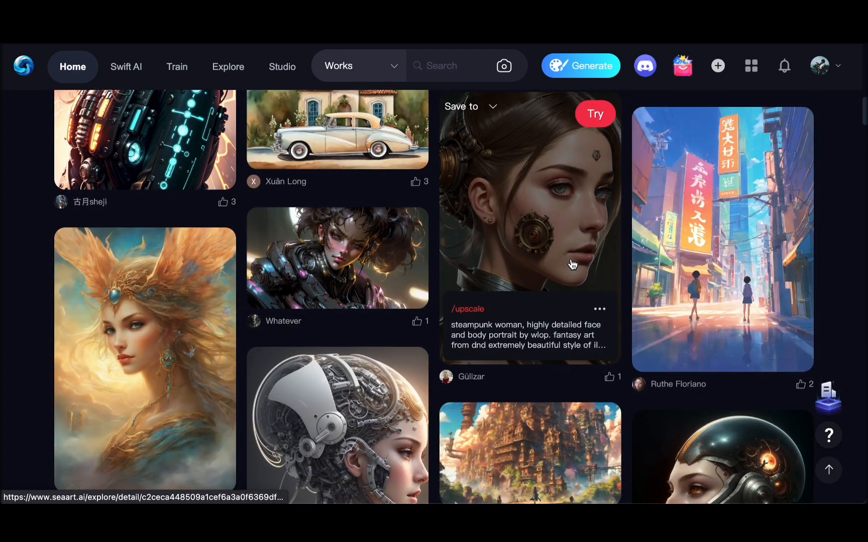
scroll(573, 265, down, 2)
scroll(572, 265, up, 4)
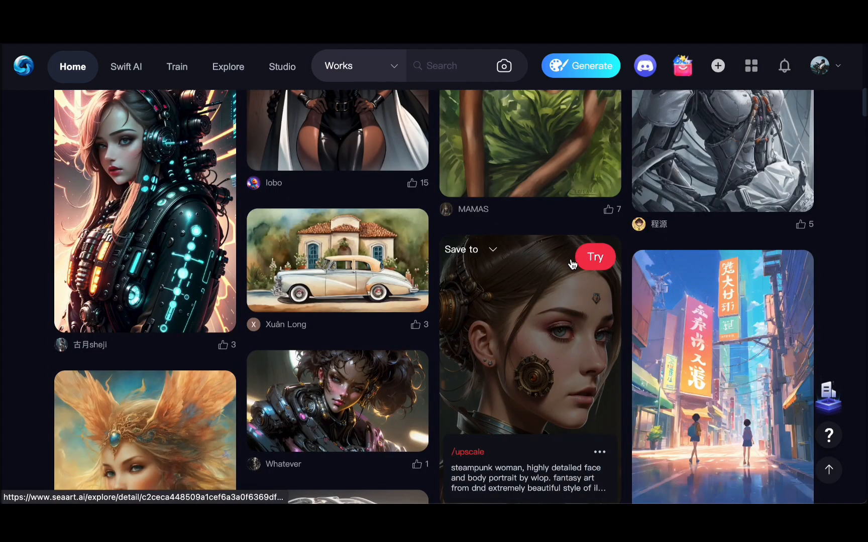
Step: Try the anime city street artwork to view its prompt and settings in the generator, and return to the home gallery
mouse_move(788, 274)
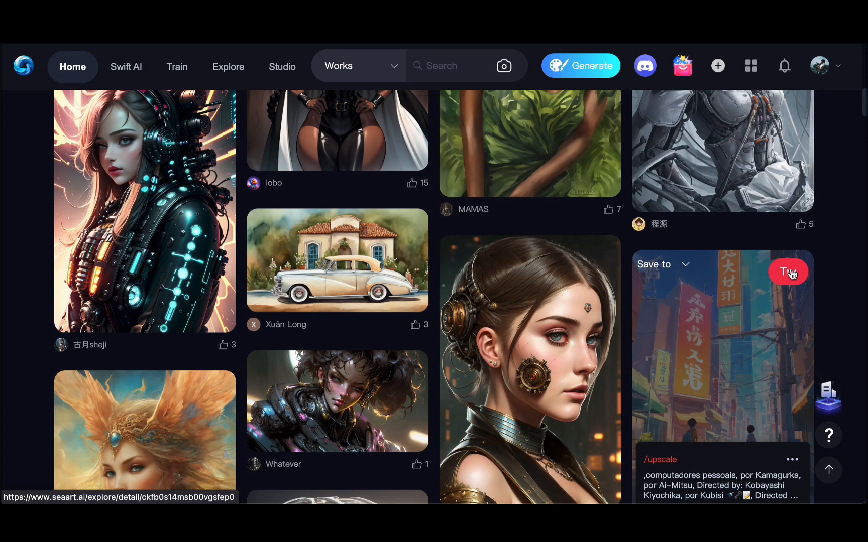
click(788, 274)
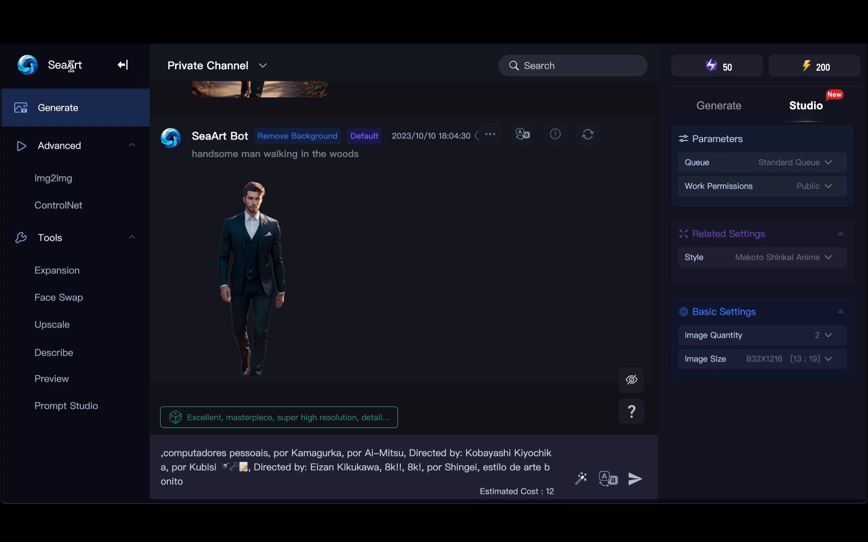
click(123, 65)
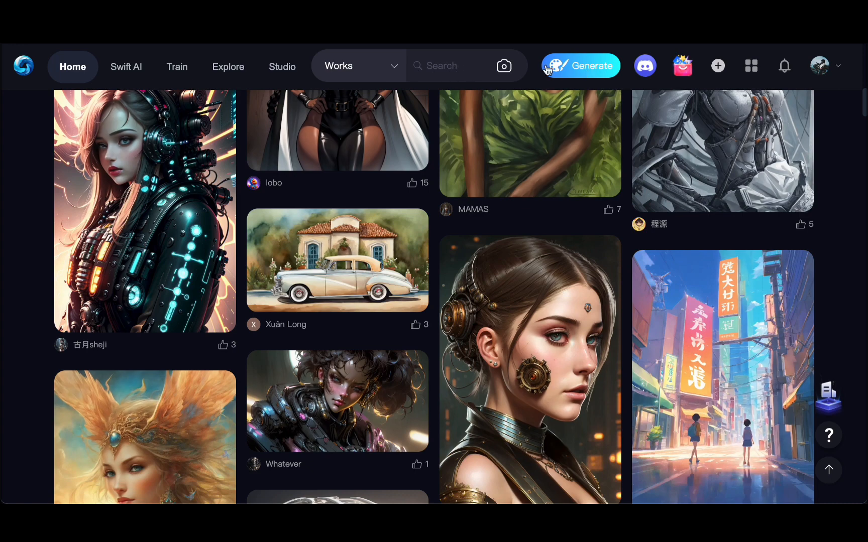
Step: Open the image generator and generate images from the prompt "a handsome man walking on the beach"
click(562, 68)
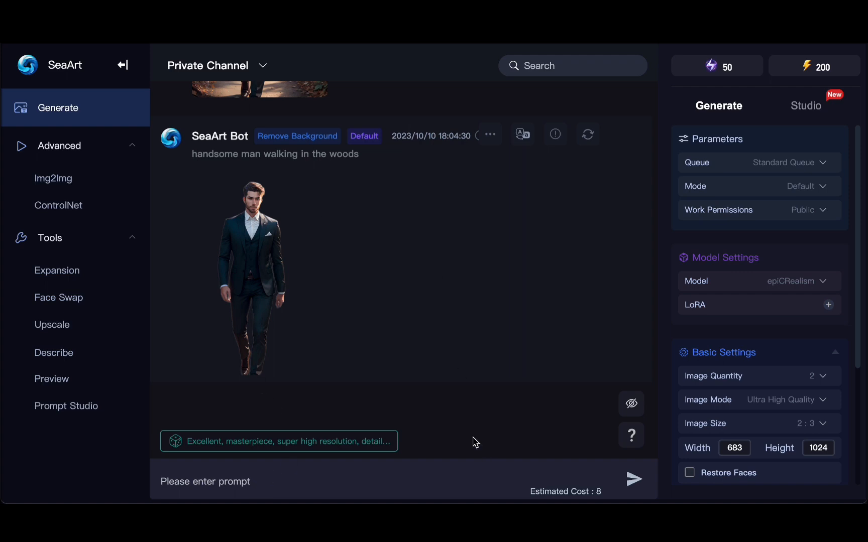
click(218, 481)
text(a handsome man walking on the beach)
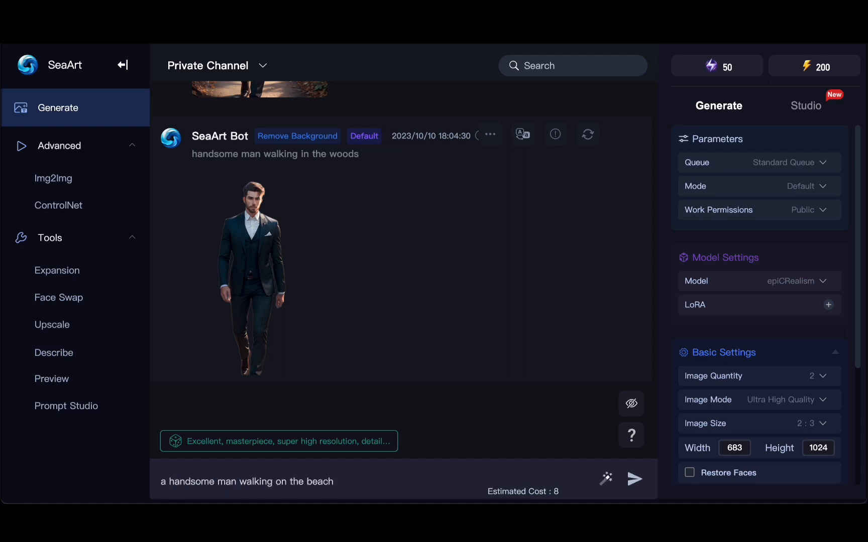
click(635, 481)
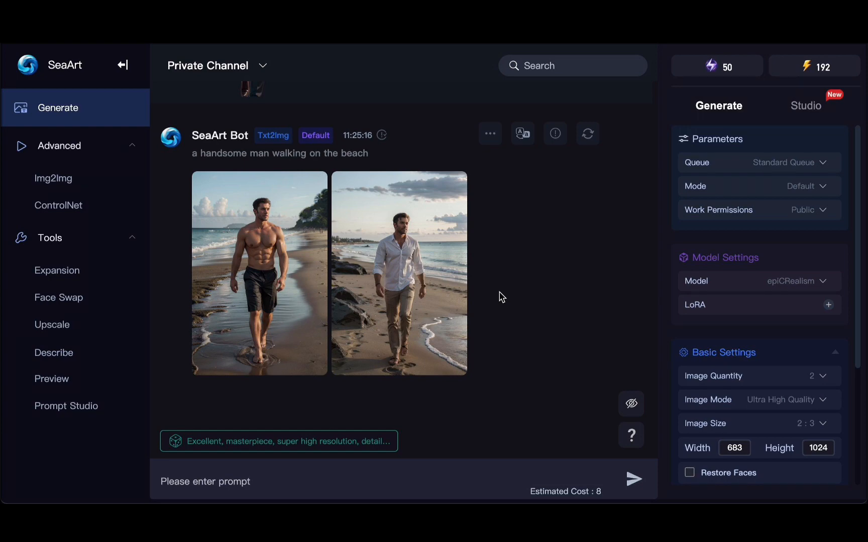
Step: Look through the ControlNet types and the Expansion, Describe, Preview and Prompt Studio tools
click(56, 203)
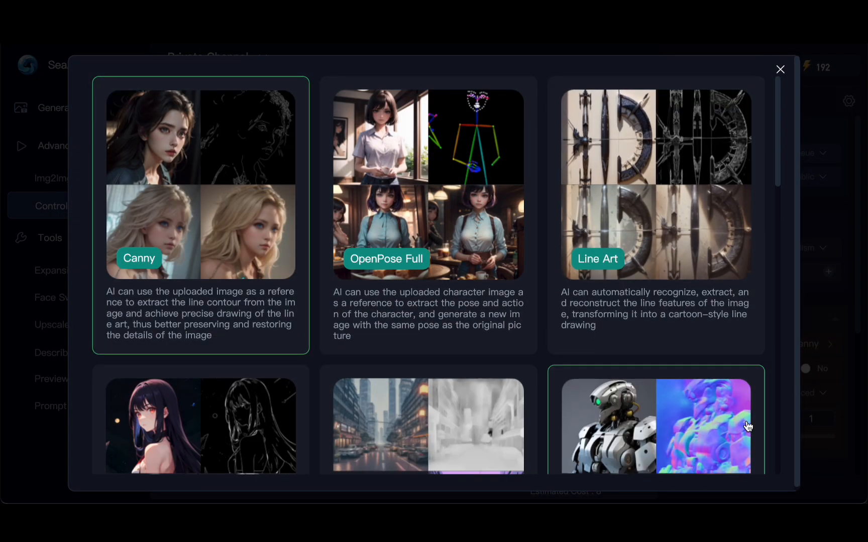
scroll(747, 426, down, 10)
click(781, 70)
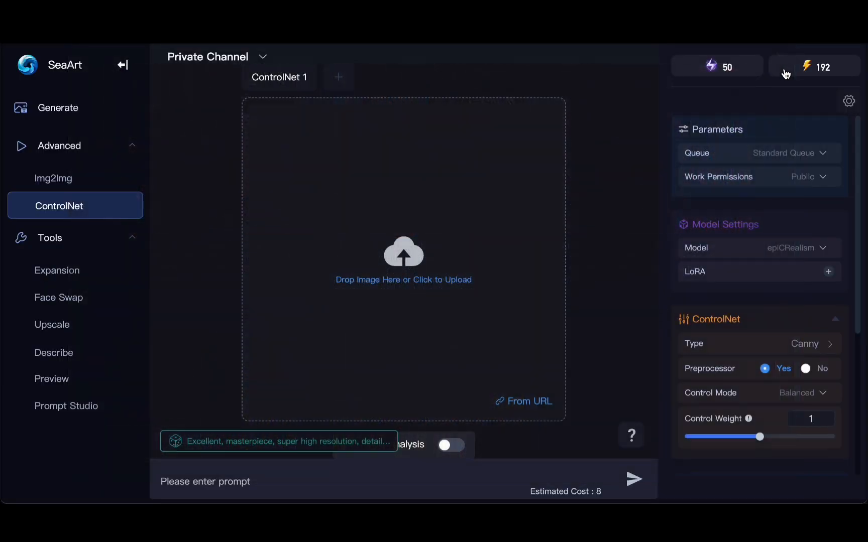
click(64, 271)
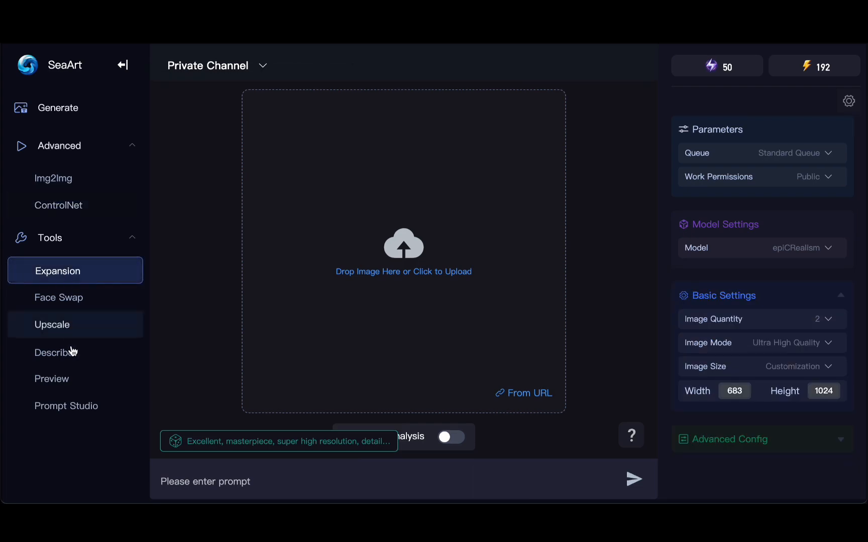
click(62, 361)
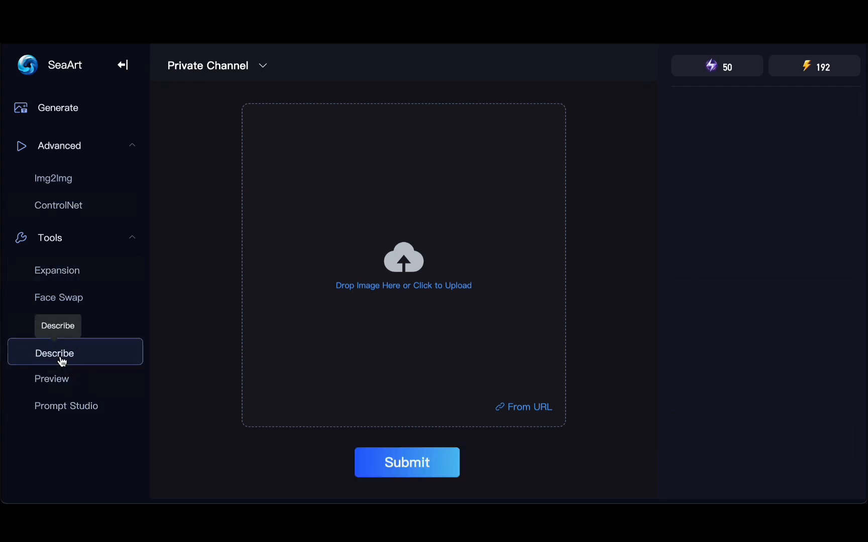
click(69, 383)
click(84, 412)
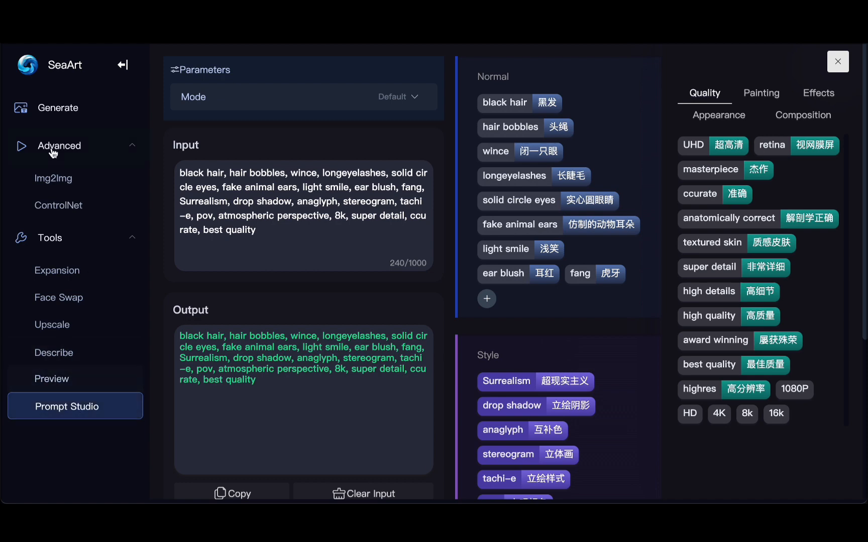
Step: Return to the Generate page and review its model, basic, advanced, upscale and character repair settings
click(60, 115)
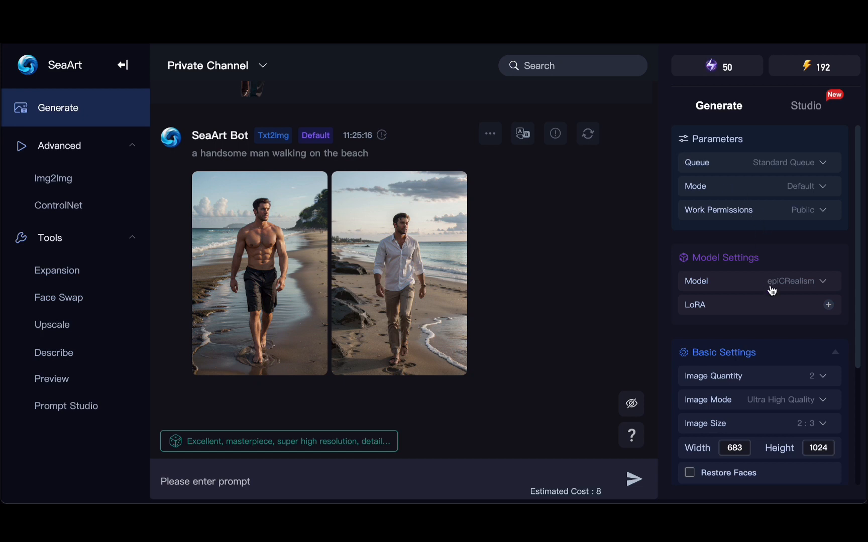
scroll(759, 329, down, 1)
scroll(759, 332, down, 1)
scroll(759, 331, up, 1)
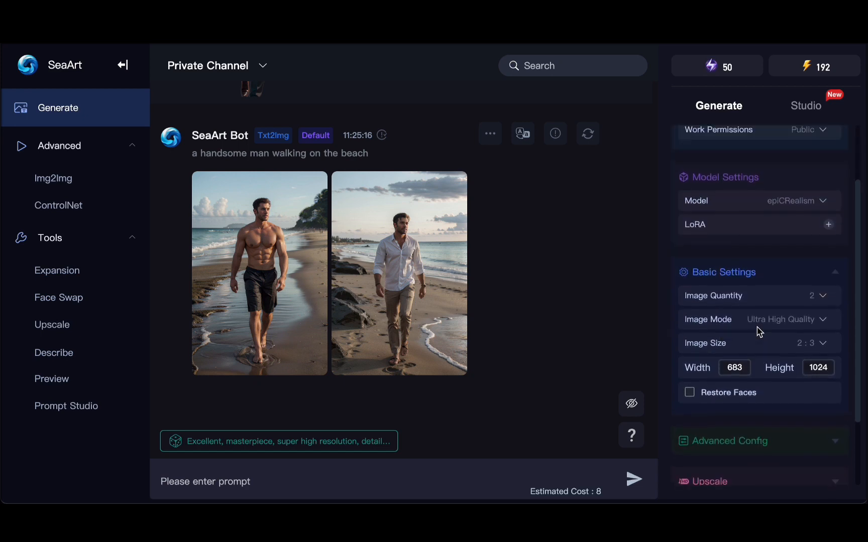
scroll(759, 327, down, 2)
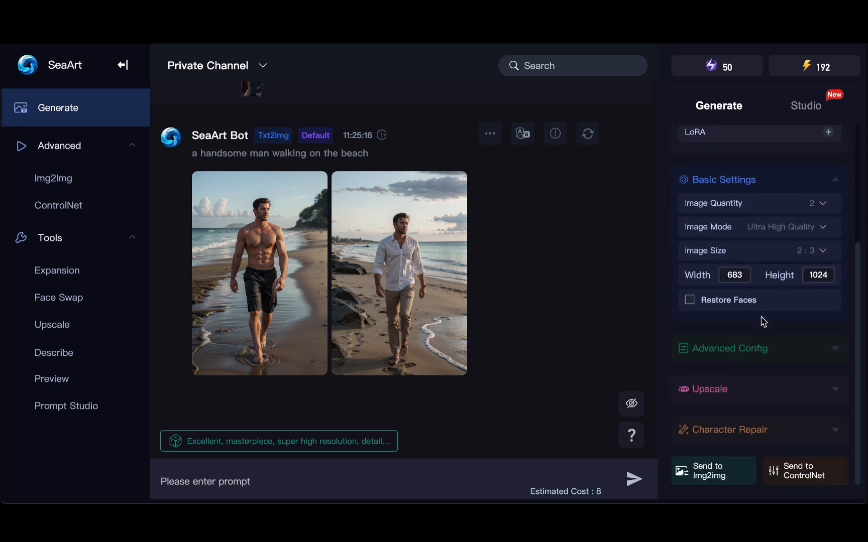
scroll(771, 341, up, 3)
scroll(772, 343, up, 1)
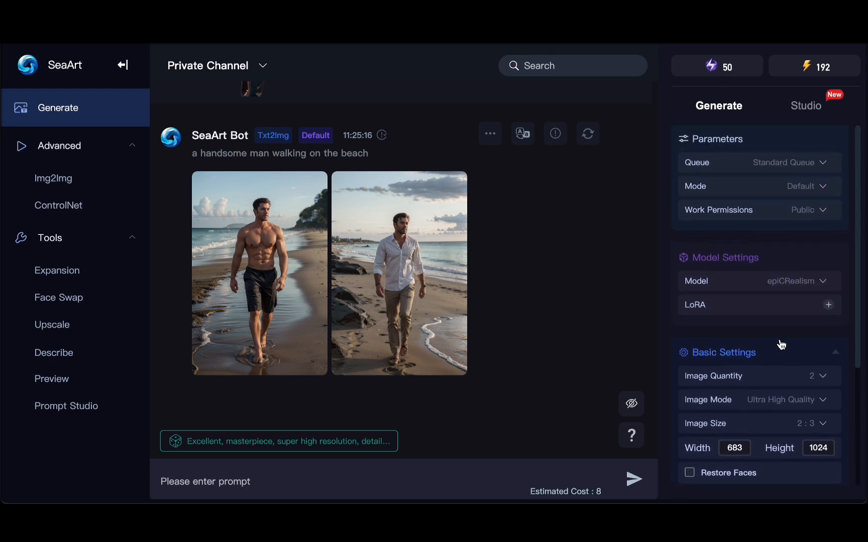
Step: Upscale the generated image of the shirtless man using the 4x-UltraSharp upscaler at a scaling ratio of 2
click(264, 253)
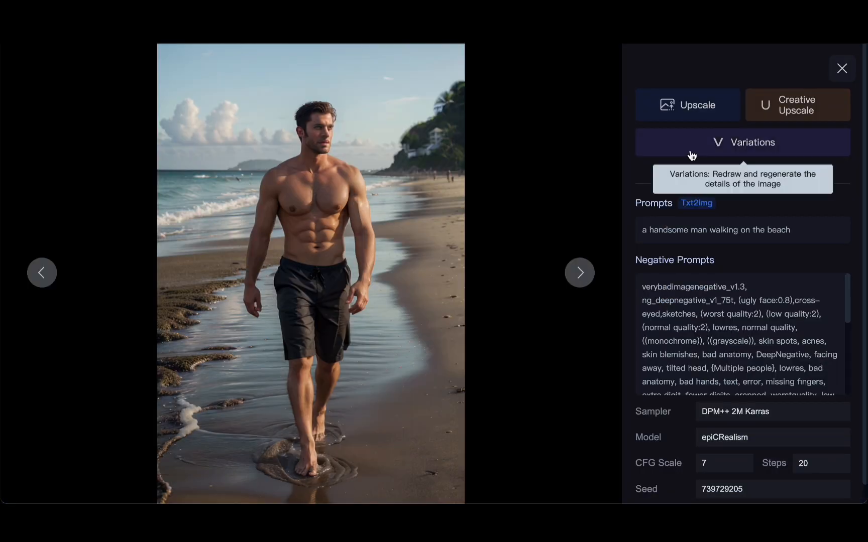
click(705, 107)
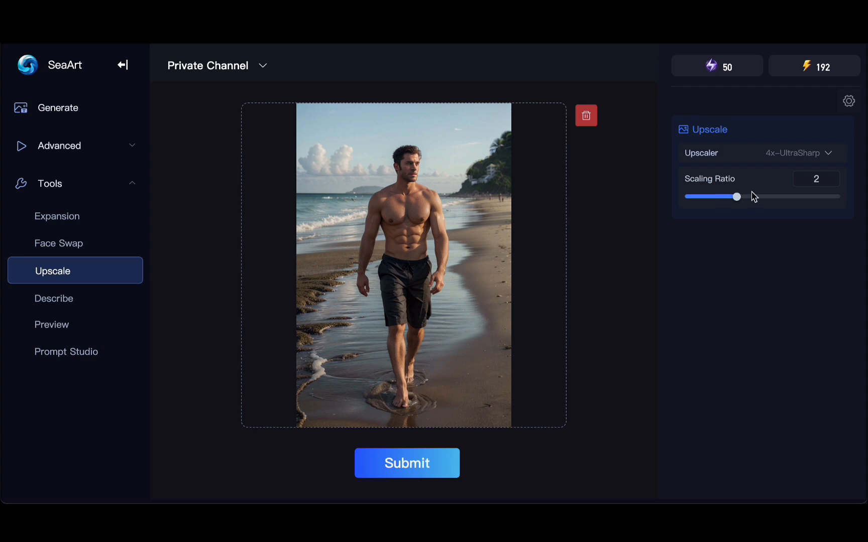
click(414, 466)
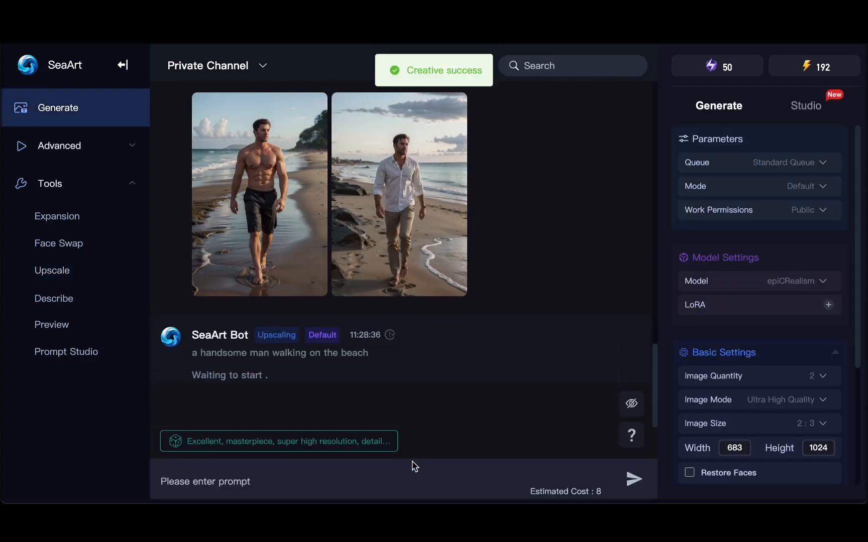
Step: Run Creative Upscale on the image of the man in the white shirt, and remove the background from the upscaled shirtless man image
click(418, 131)
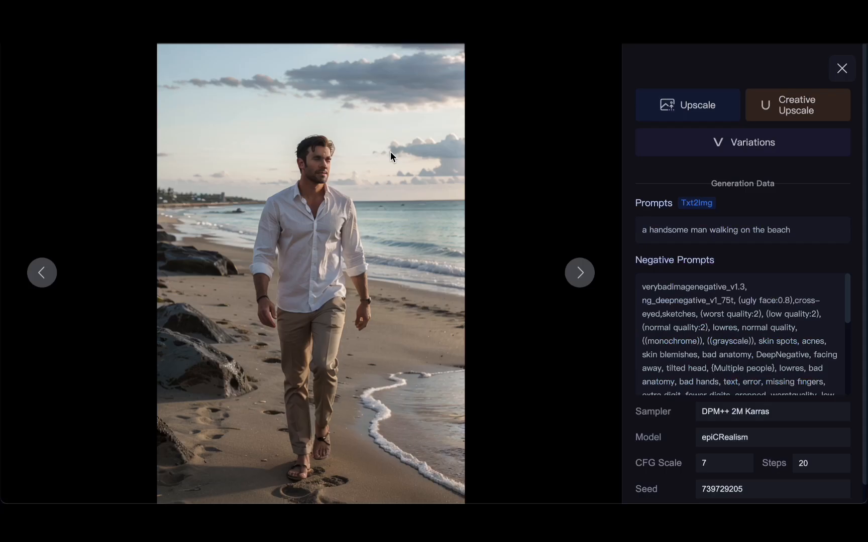
click(788, 109)
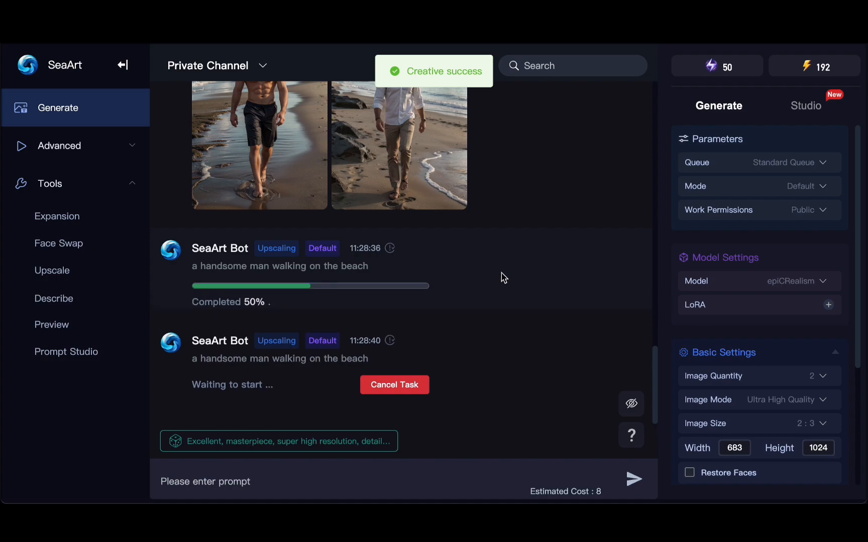
click(257, 180)
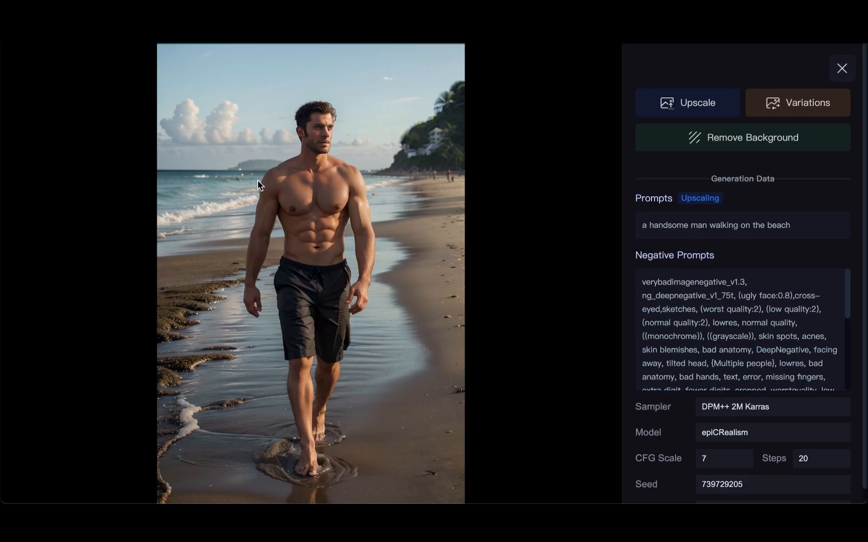
click(748, 138)
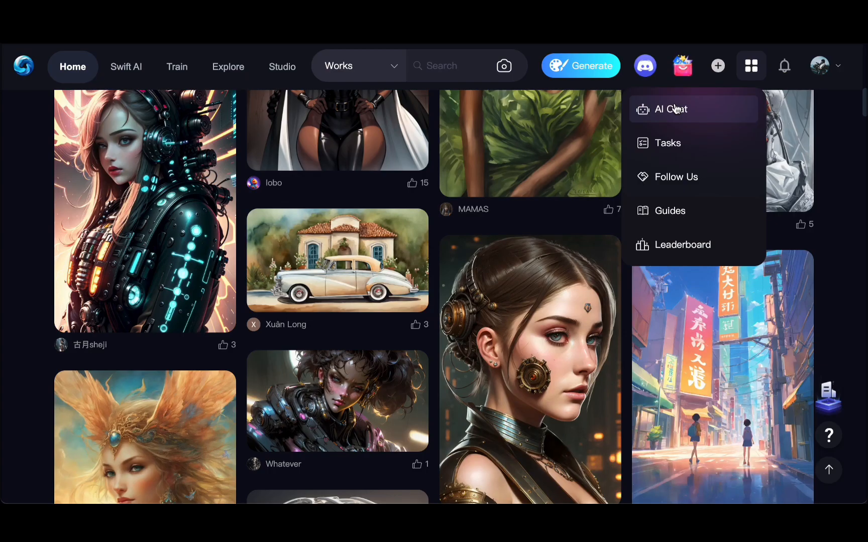
Step: Open AI Chat and send the message "hello"
click(676, 109)
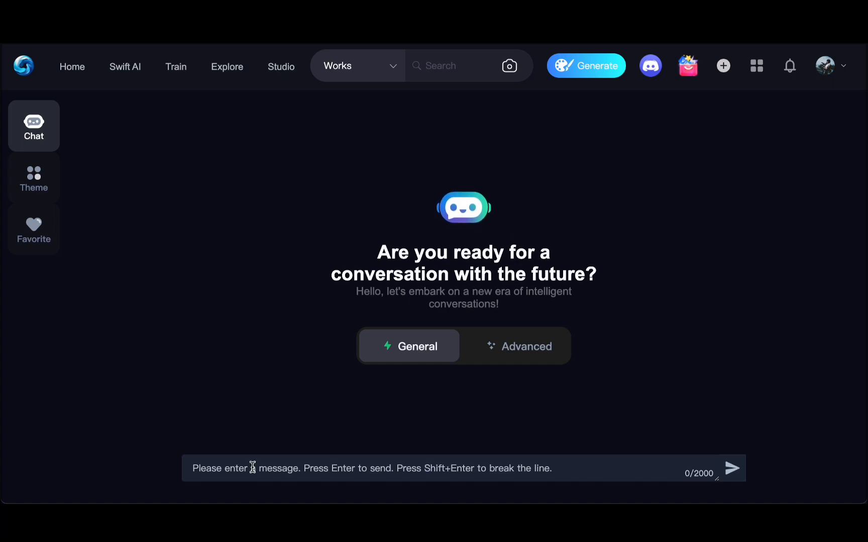
text(hello)
key(Return)
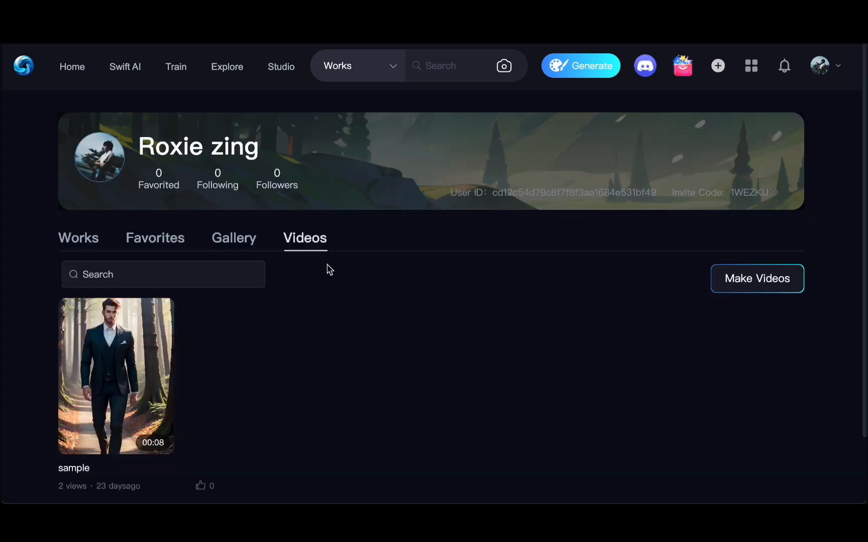
Step: Start making a video from the profile's videos, add all four listed images to its photo album, and continue to audio selection
click(769, 281)
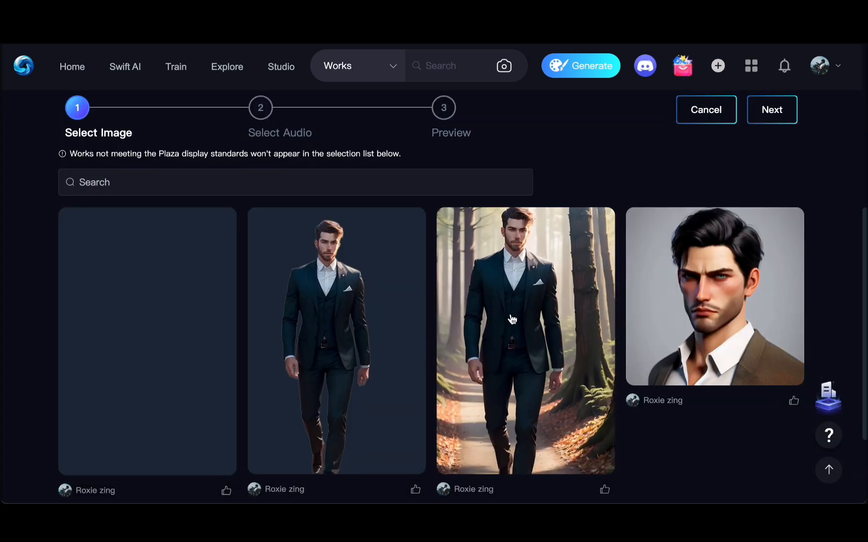
scroll(235, 338, down, 3)
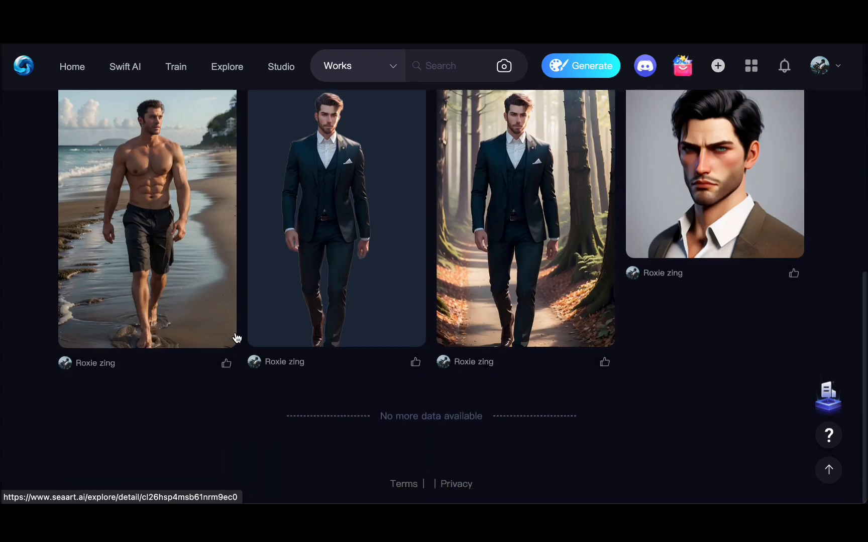
scroll(236, 337, up, 2)
click(148, 320)
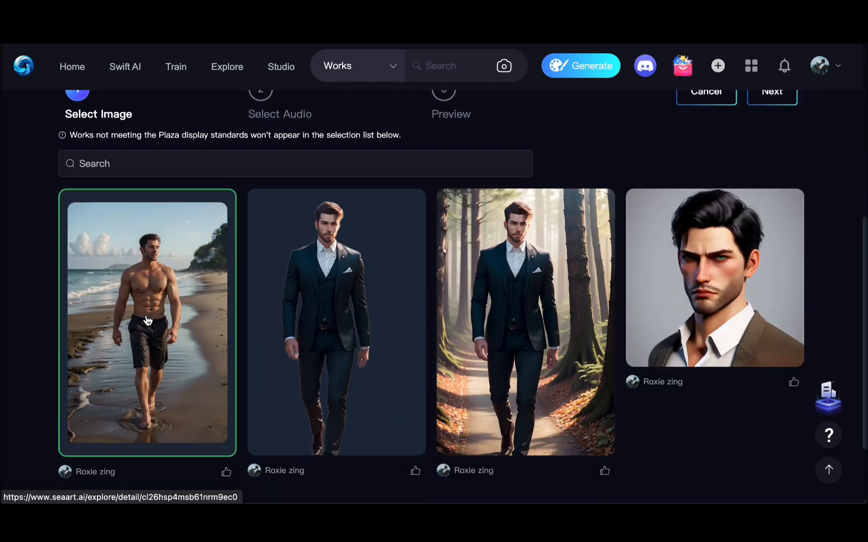
click(316, 320)
click(496, 323)
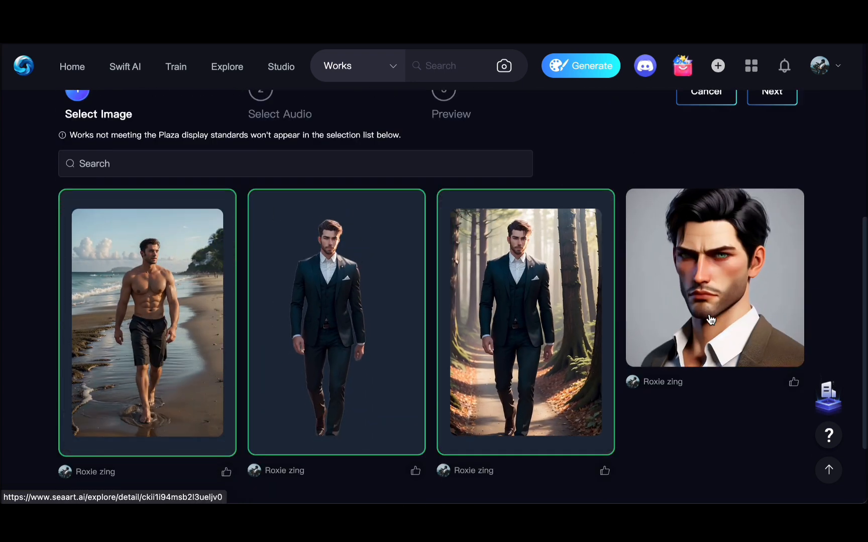
click(715, 278)
scroll(794, 166, up, 1)
click(772, 121)
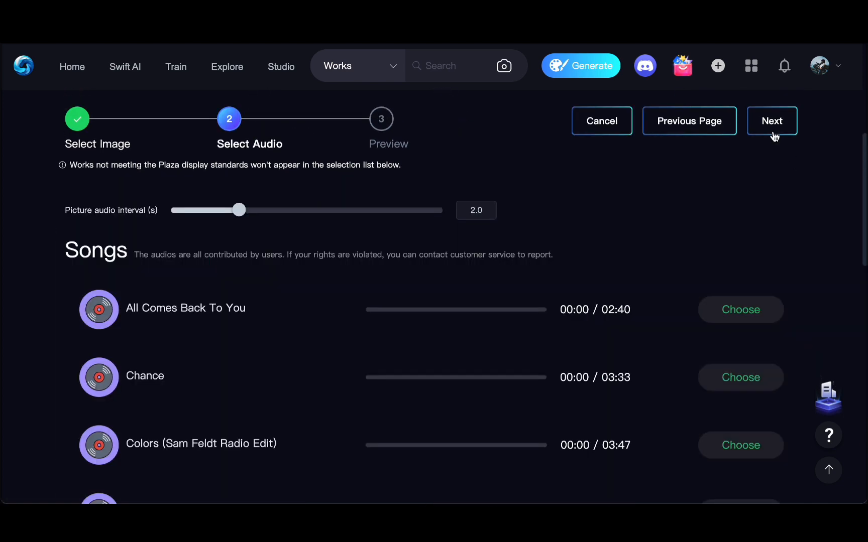
Step: Choose the song "All Comes Back To You" as the video's audio and continue to the preview stage
scroll(741, 244, down, 2)
click(741, 243)
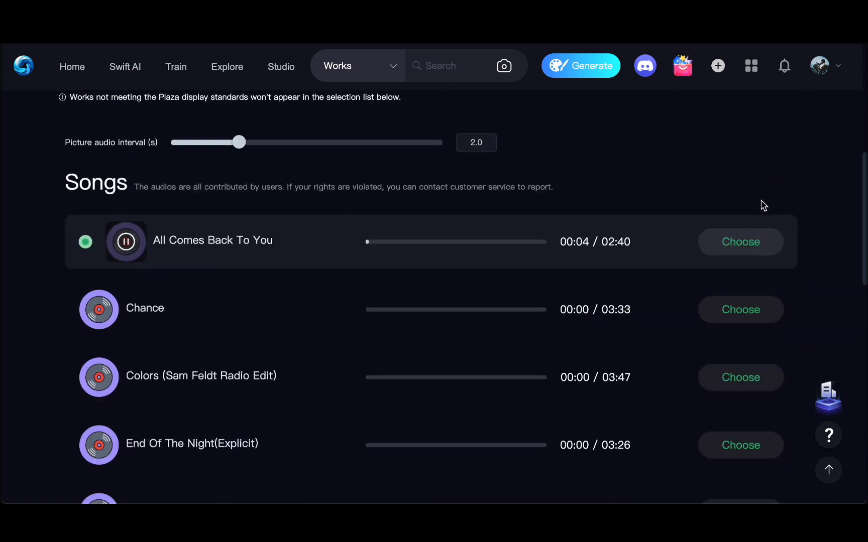
scroll(763, 206, up, 5)
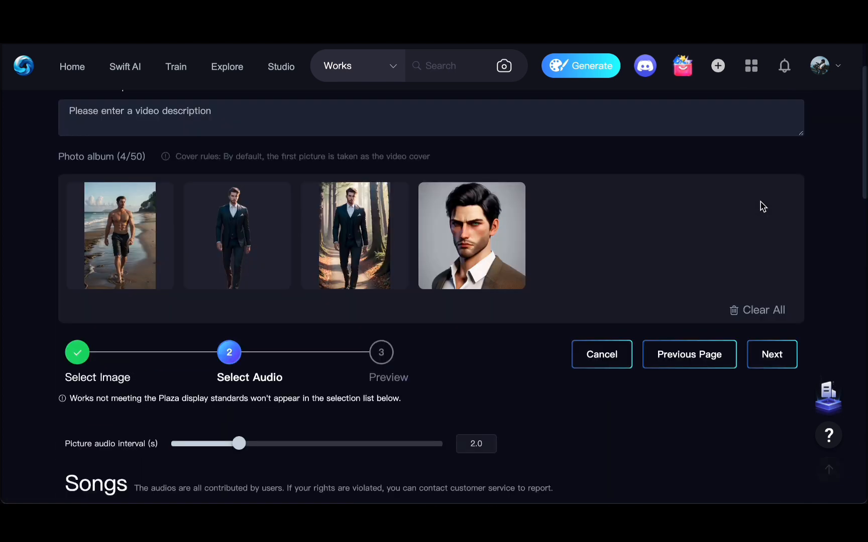
click(767, 358)
Step: Review the video preview and return to the home gallery
scroll(436, 339, down, 5)
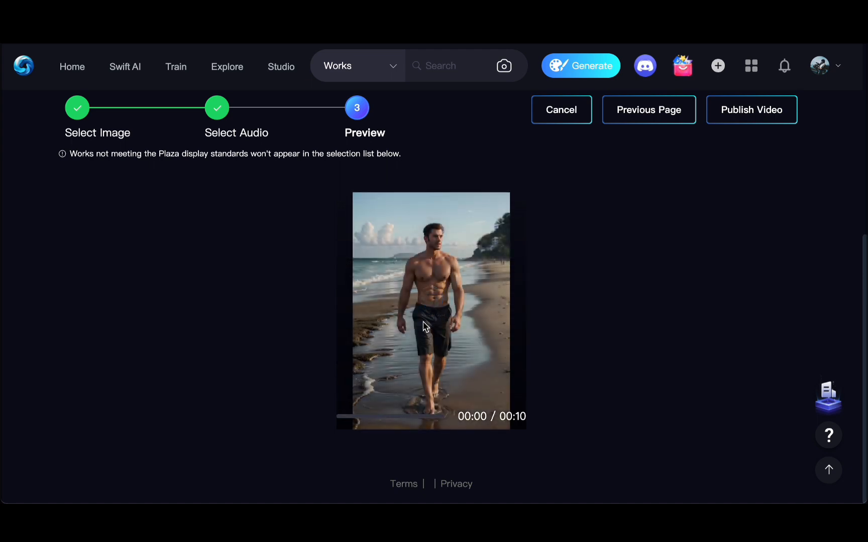
scroll(283, 261, up, 3)
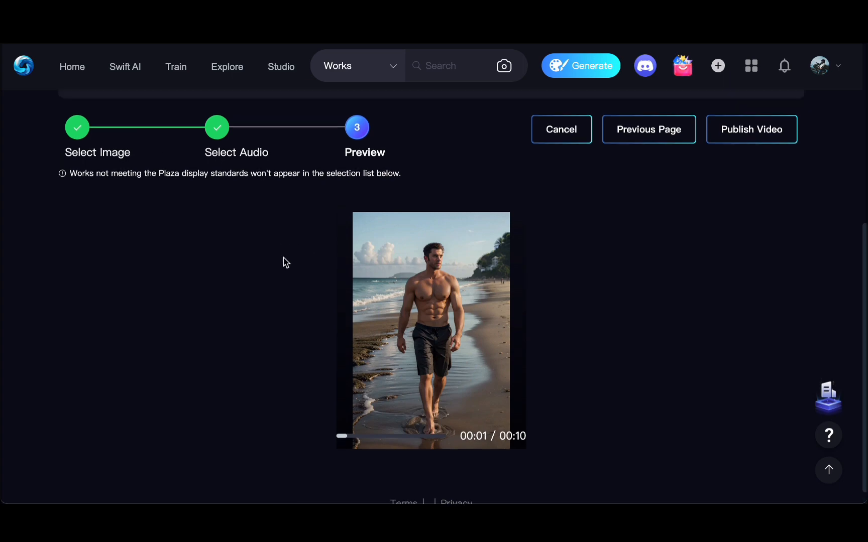
click(65, 75)
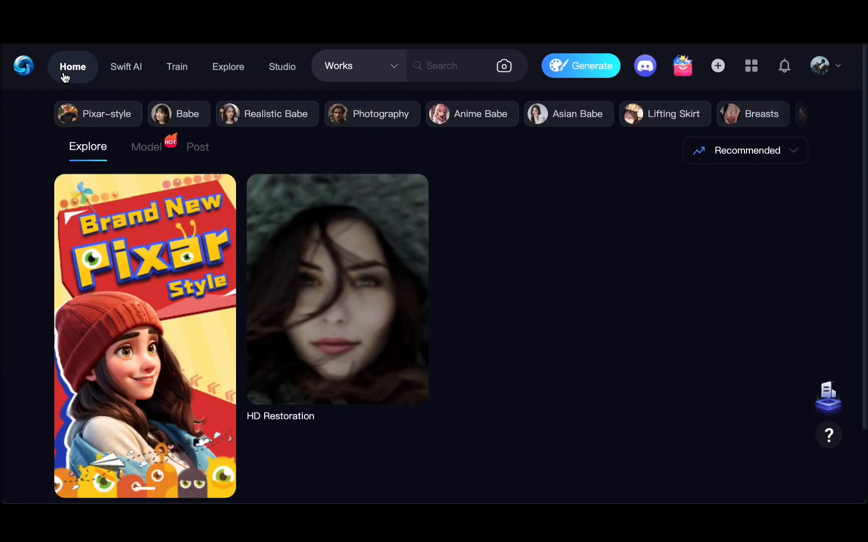